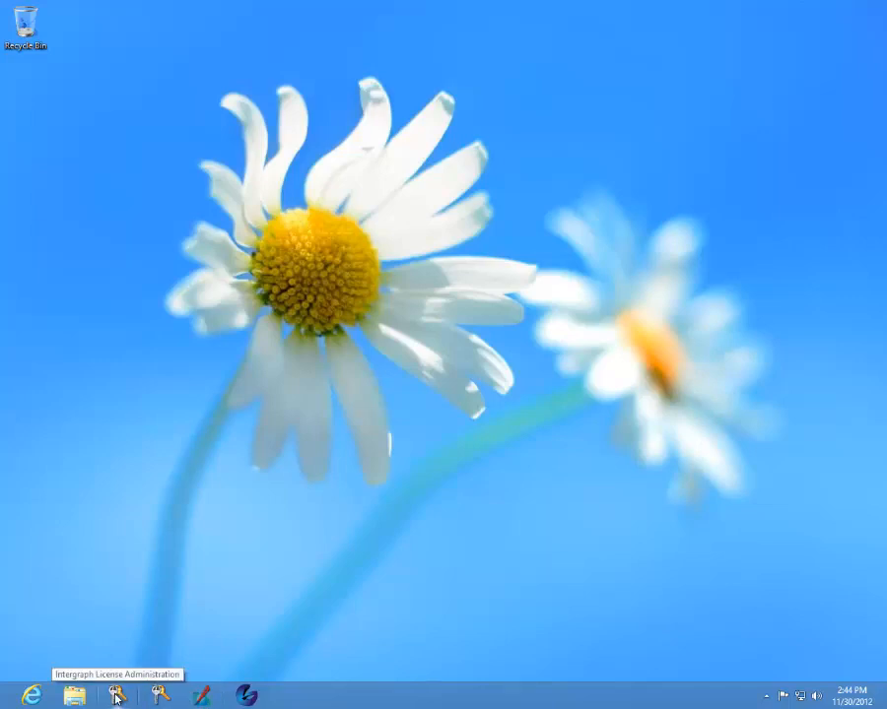
Step: Launch Intergraph License Administration, allowing it to make changes, and open the License Host ID window
{"action": "left_click", "coordinate": [118, 695]}
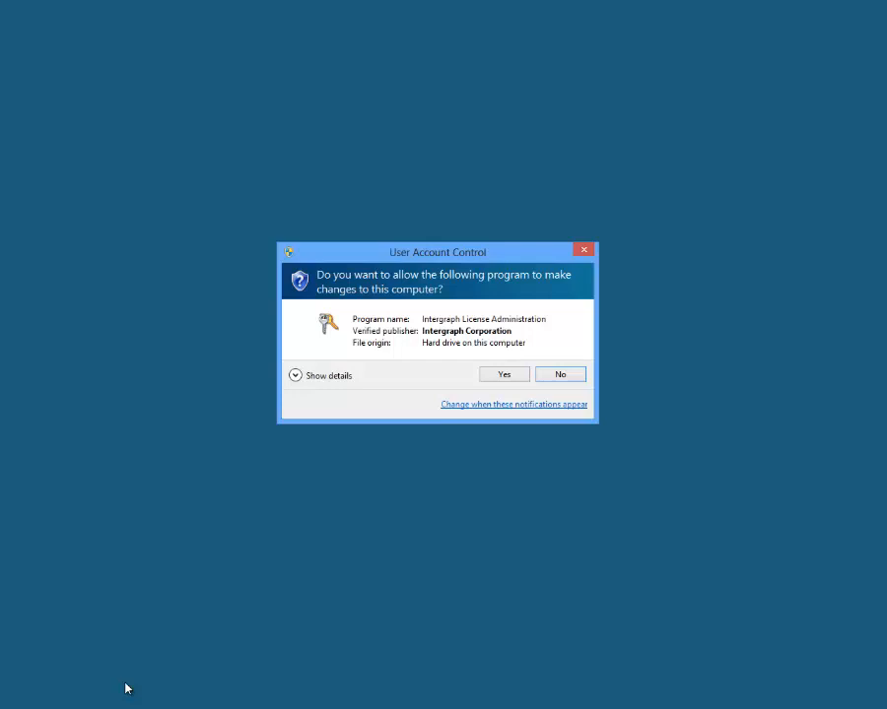
{"action": "left_click", "coordinate": [501, 375]}
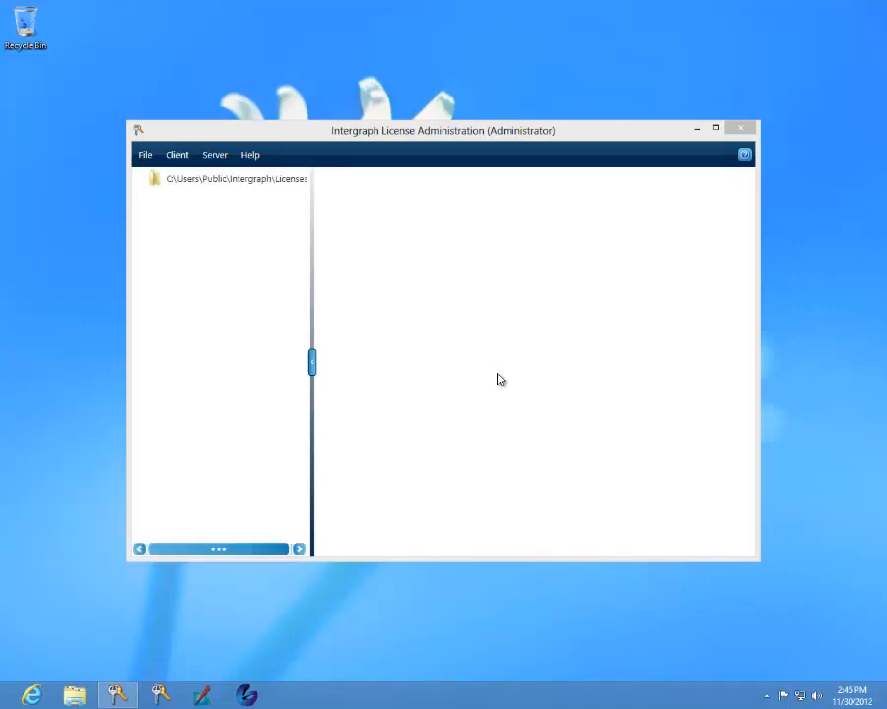
{"action": "left_click_drag", "start_coordinate": [311, 290], "coordinate": [357, 291]}
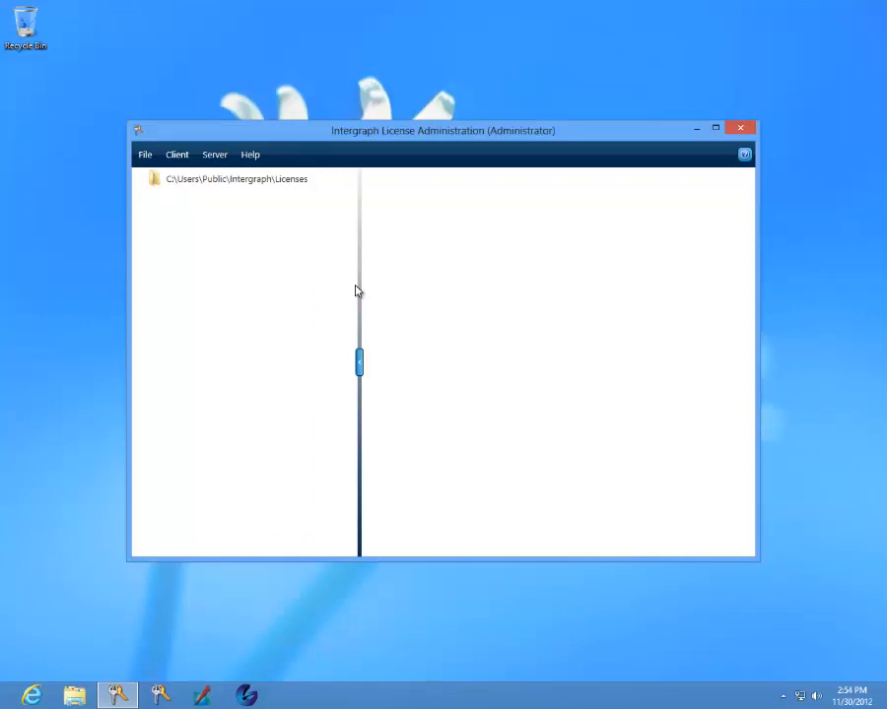
{"action": "left_click", "coordinate": [214, 157]}
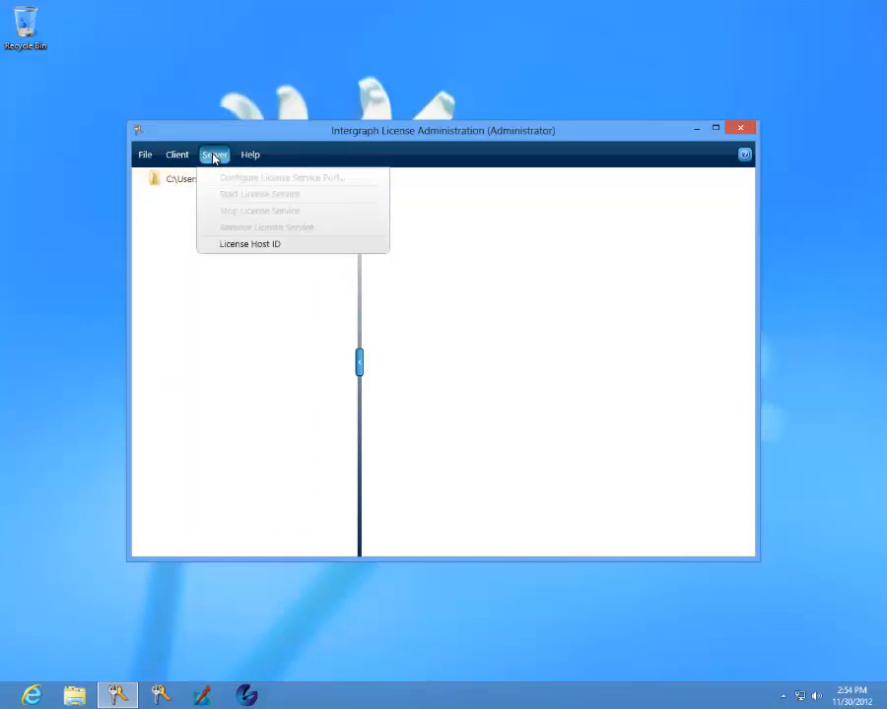
{"action": "left_click", "coordinate": [238, 245]}
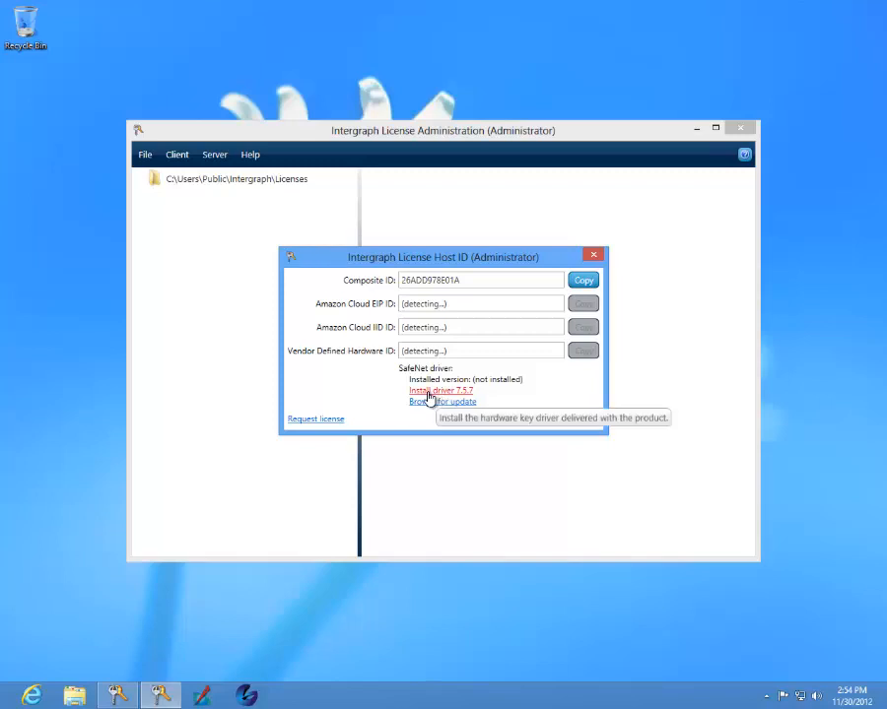
Step: Install SafeNet driver 7.5.7 with the Complete setup type, accepting the license agreement
{"action": "left_click", "coordinate": [429, 394]}
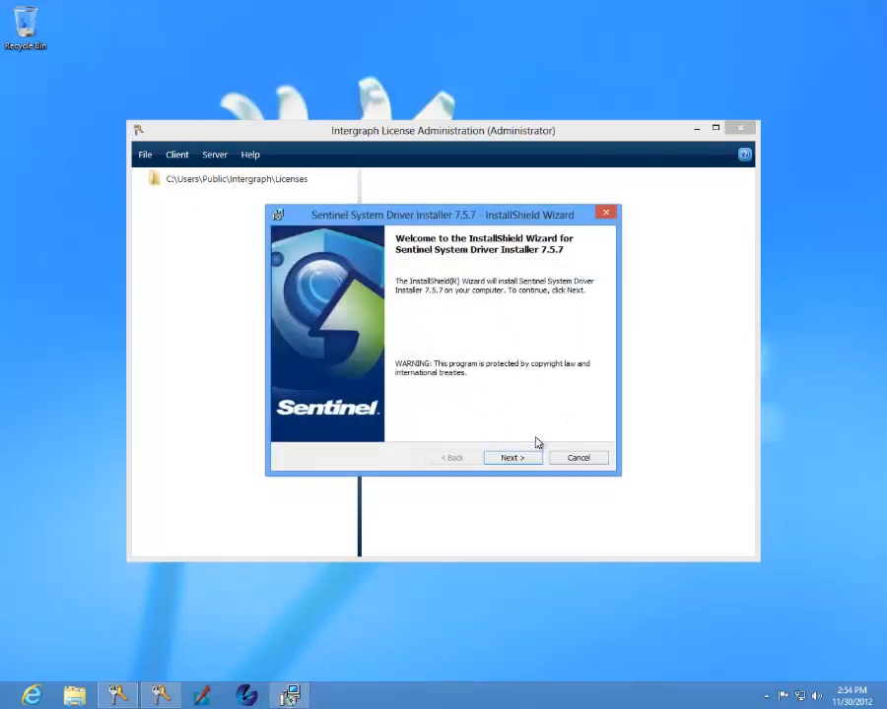
{"action": "left_click", "coordinate": [521, 464]}
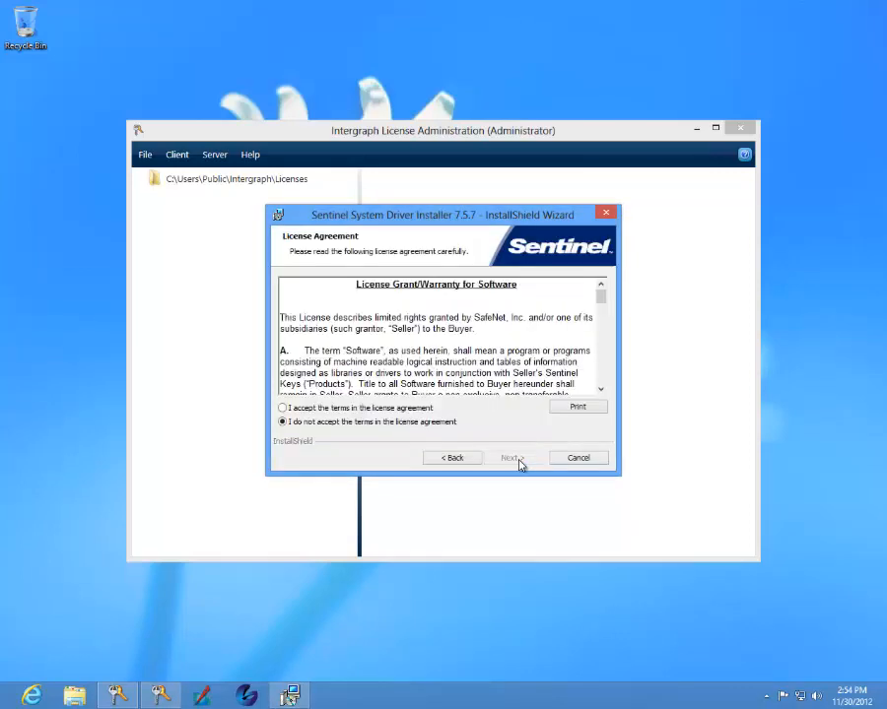
{"action": "left_click", "coordinate": [418, 408]}
{"action": "left_click", "coordinate": [524, 459]}
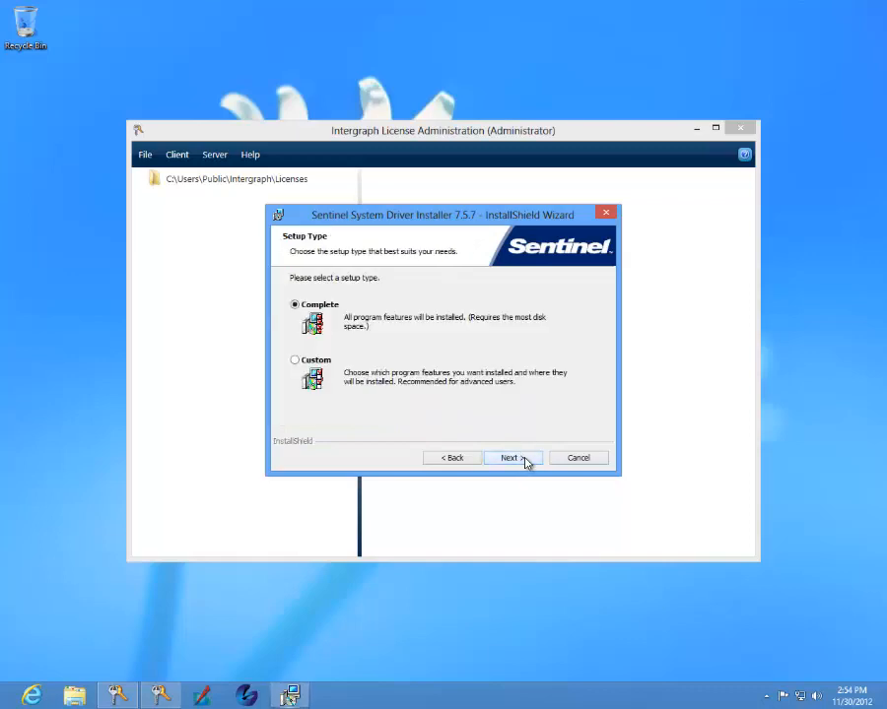
{"action": "left_click", "coordinate": [524, 459]}
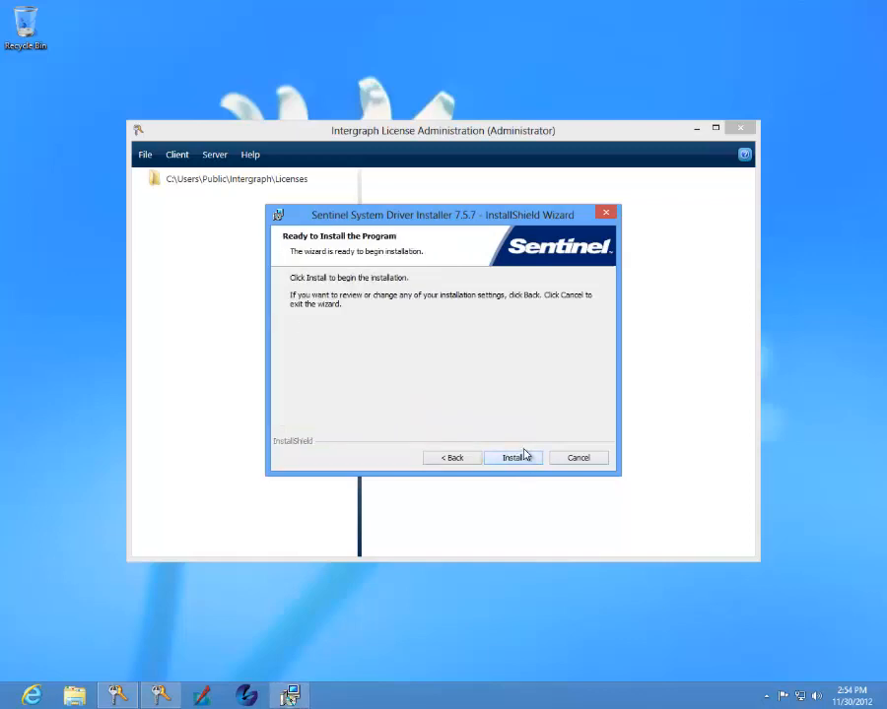
{"action": "left_click", "coordinate": [523, 457]}
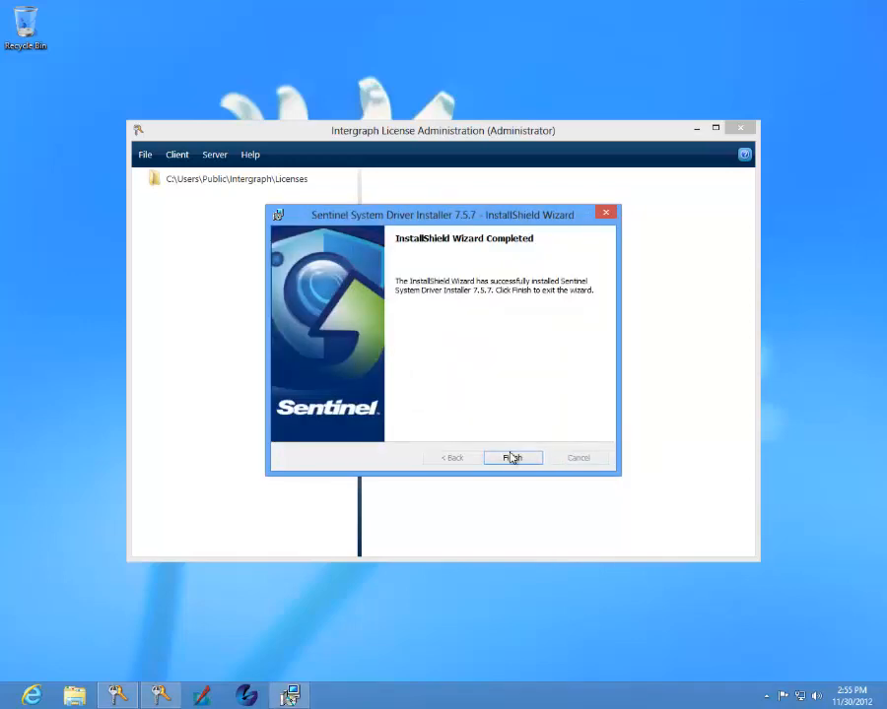
{"action": "left_click", "coordinate": [510, 459]}
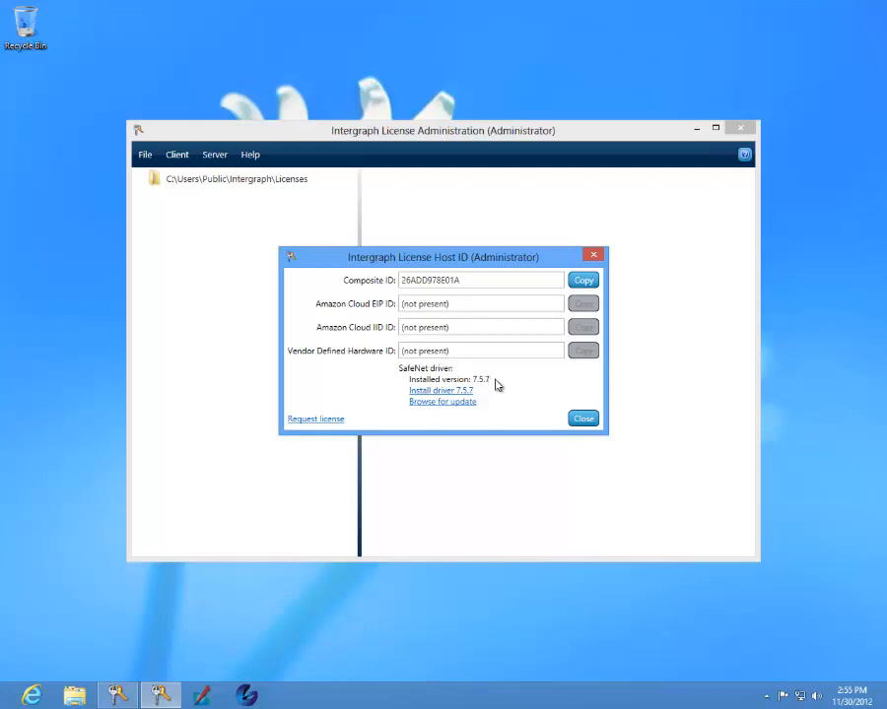
Step: Close and reopen the License Host ID window to detect the hardware key again
{"action": "left_click", "coordinate": [581, 421]}
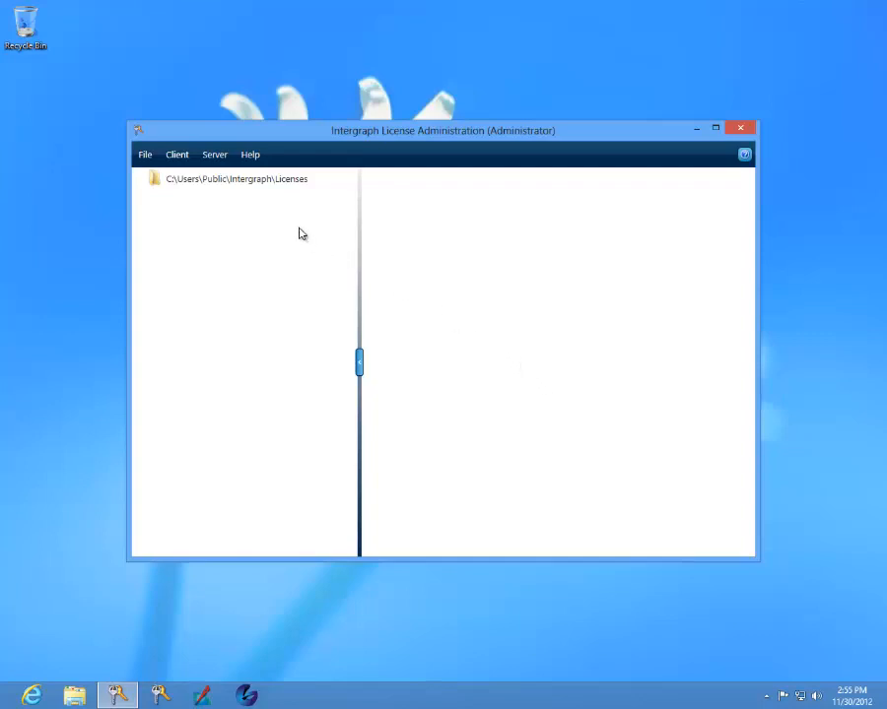
{"action": "left_click", "coordinate": [221, 157]}
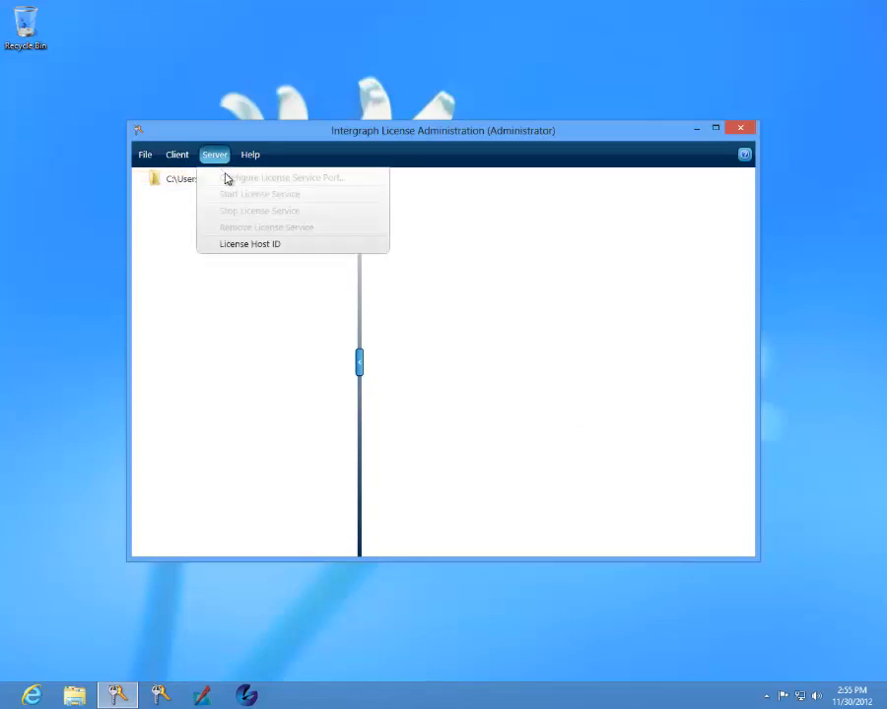
{"action": "left_click", "coordinate": [261, 248]}
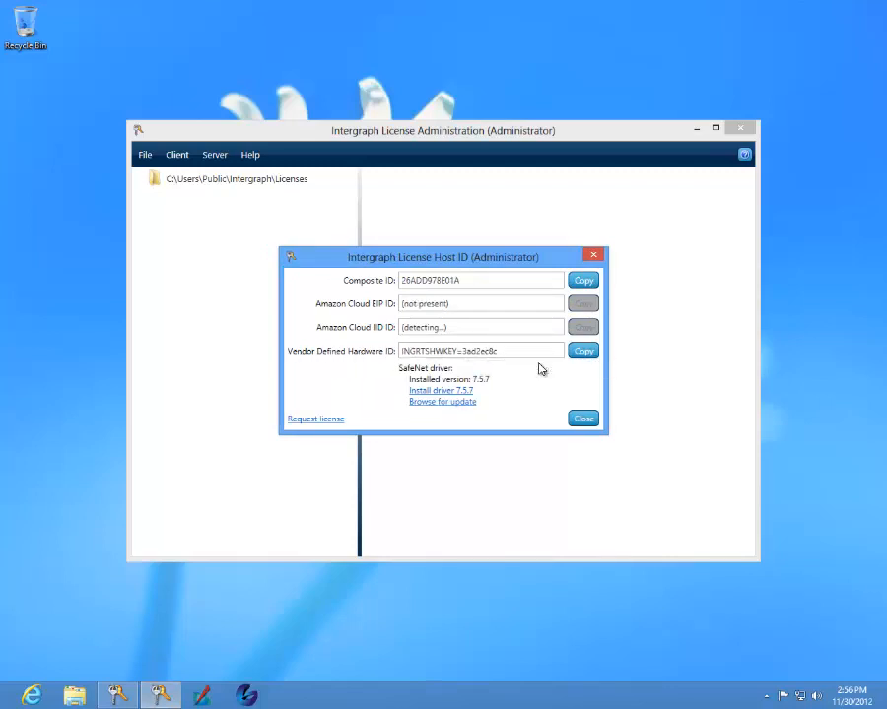
Step: Request a license from the License Host ID window and log in to the licensing site with the License Authentication Code
{"action": "left_click", "coordinate": [581, 422]}
{"action": "left_click", "coordinate": [314, 420]}
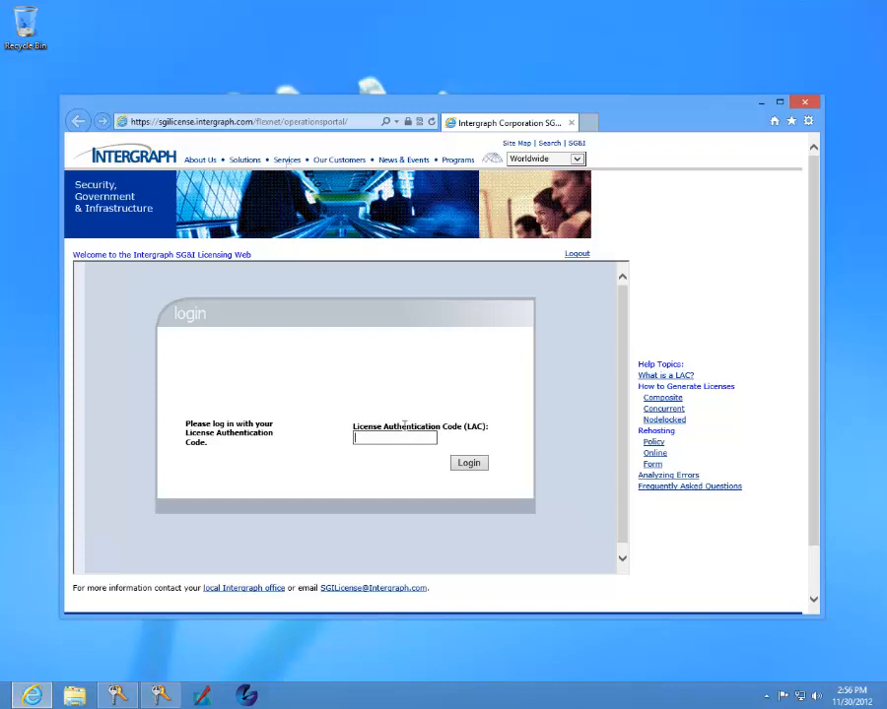
{"action": "key", "text": "ctrl+v"}
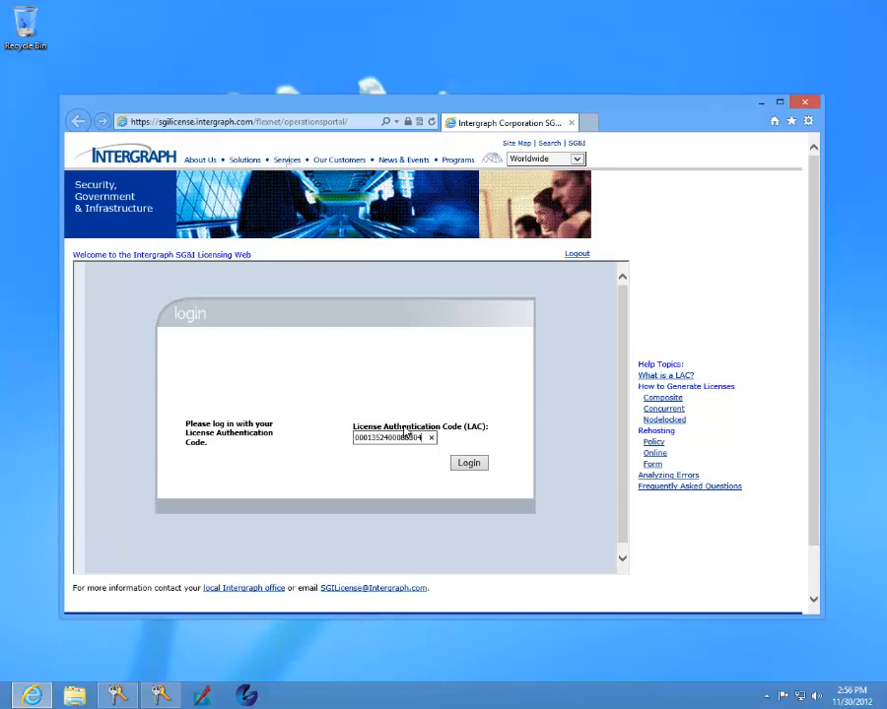
{"action": "left_click", "coordinate": [469, 464]}
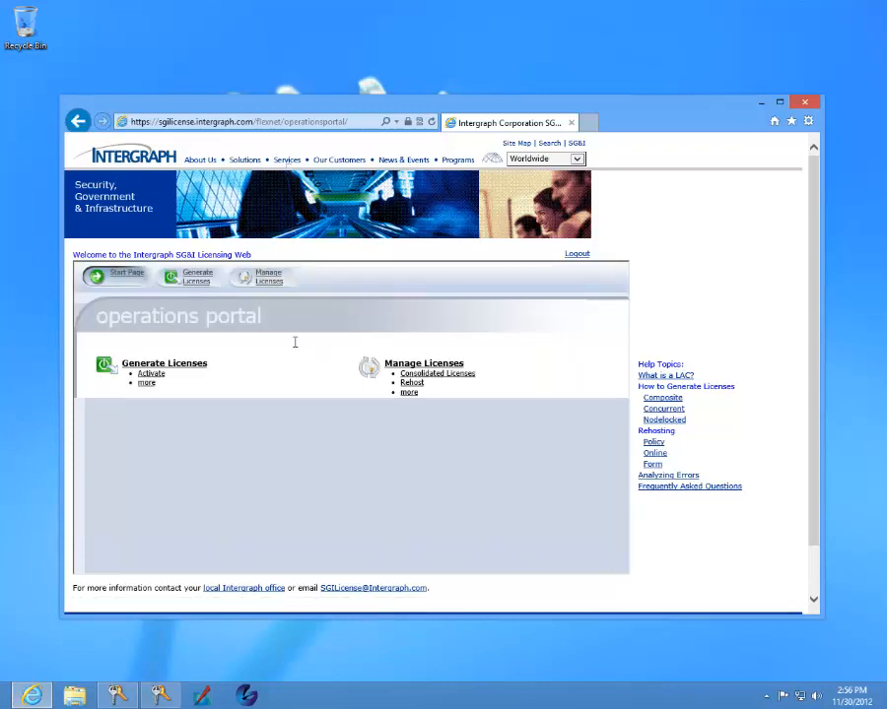
Step: Start generating a license for the concurrent IMAGINE Essentials line item, leaving the ship-to email empty
{"action": "left_click", "coordinate": [192, 367]}
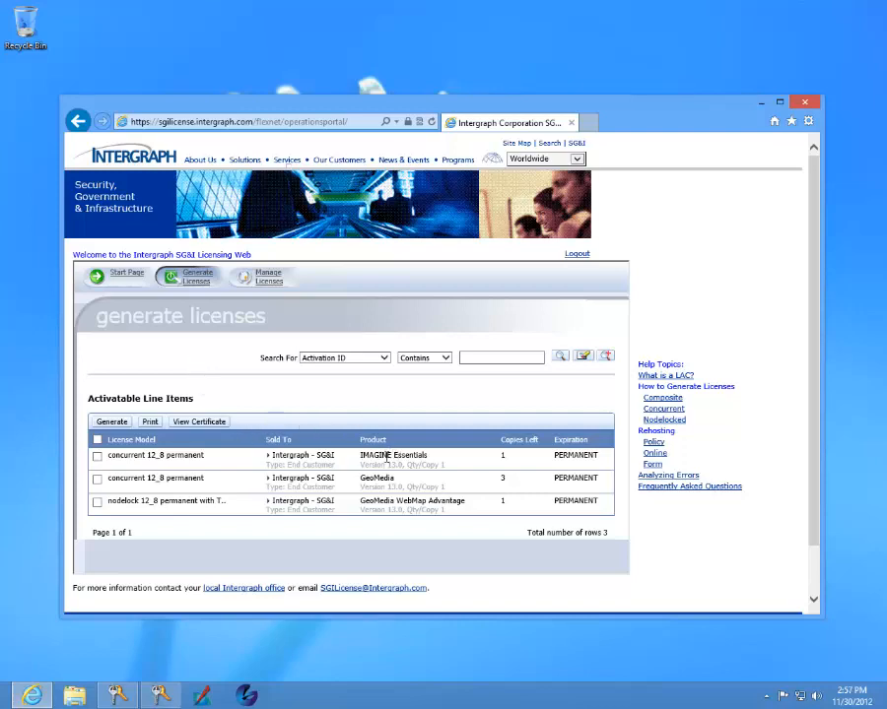
{"action": "left_click_drag", "start_coordinate": [360, 455], "coordinate": [100, 461]}
{"action": "double_click", "coordinate": [111, 455]}
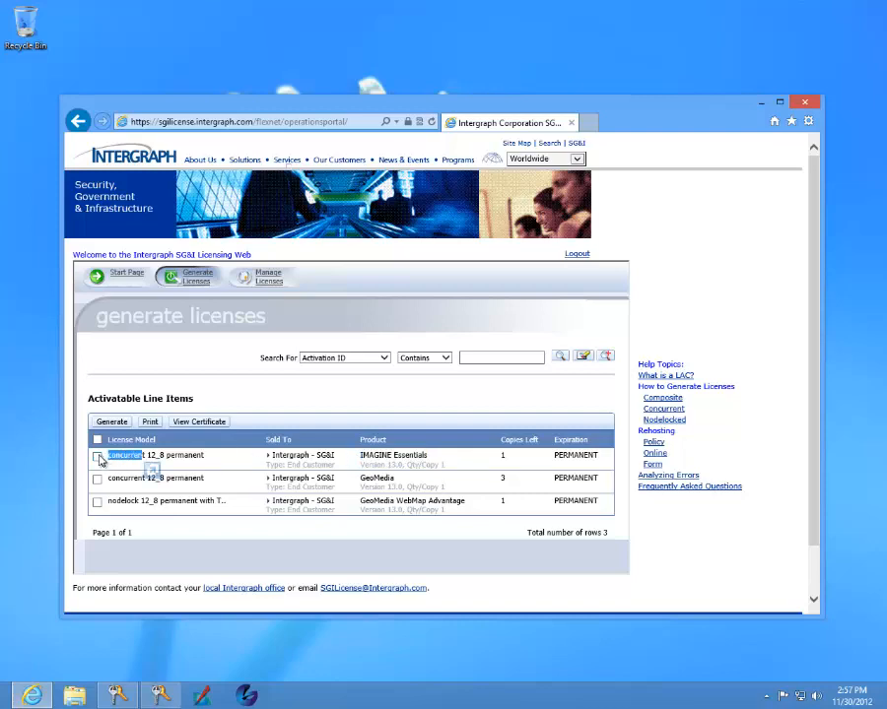
{"action": "left_click", "coordinate": [100, 459]}
{"action": "left_click", "coordinate": [110, 422]}
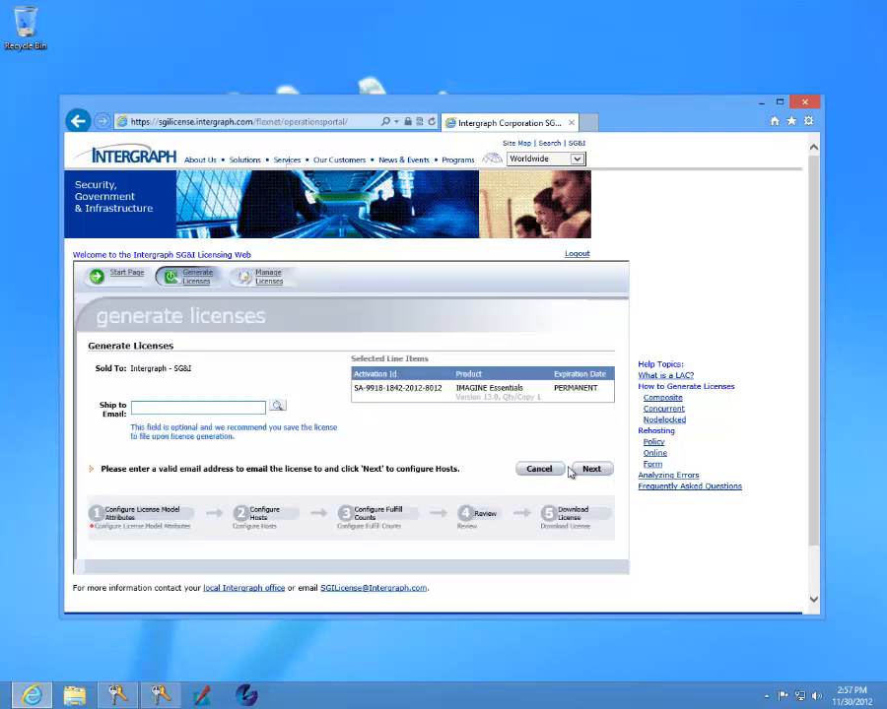
{"action": "left_click", "coordinate": [591, 470]}
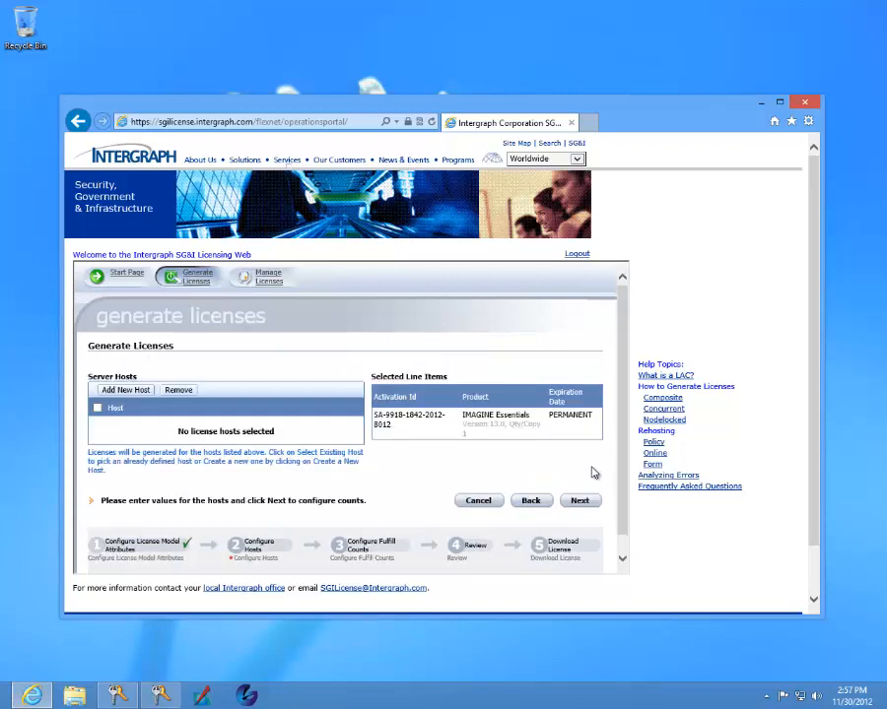
Step: Add a VENDOR DEFINED server host using the hardware ID from the License Host ID window, and select it for the license
{"action": "left_click", "coordinate": [120, 393]}
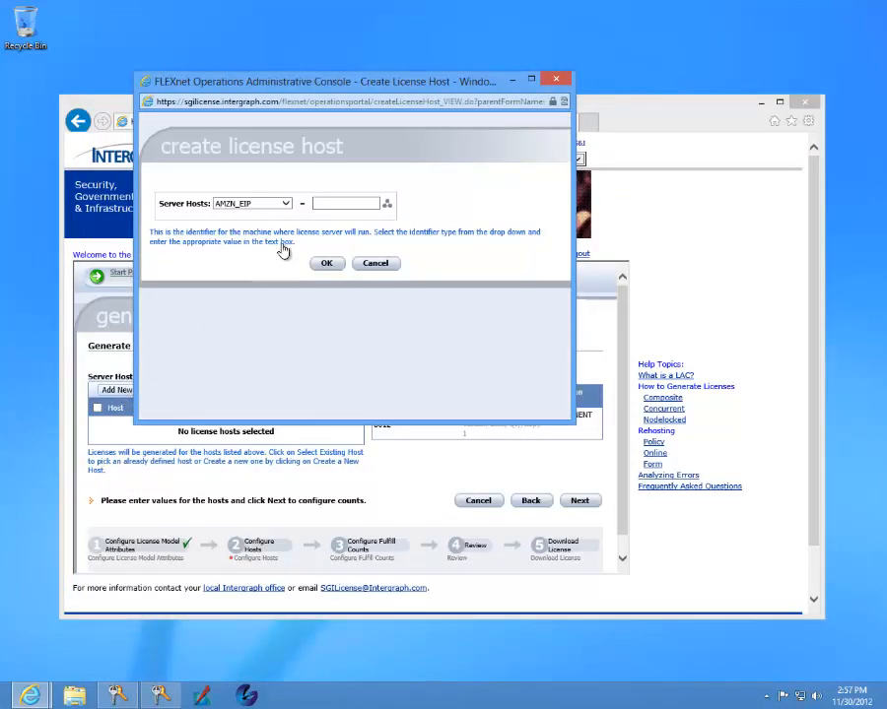
{"action": "left_click", "coordinate": [286, 204]}
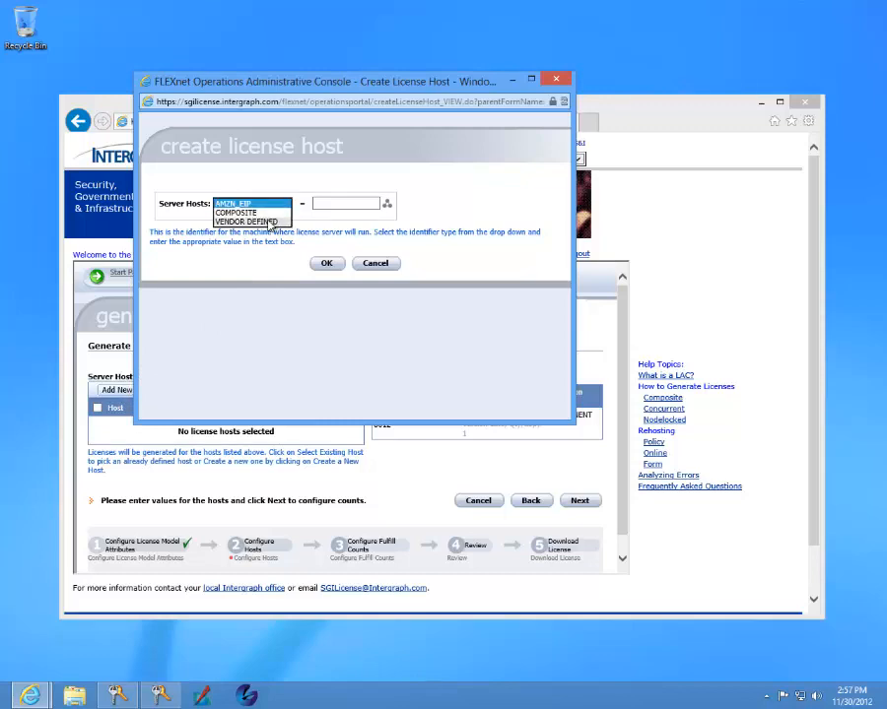
{"action": "left_click", "coordinate": [270, 223]}
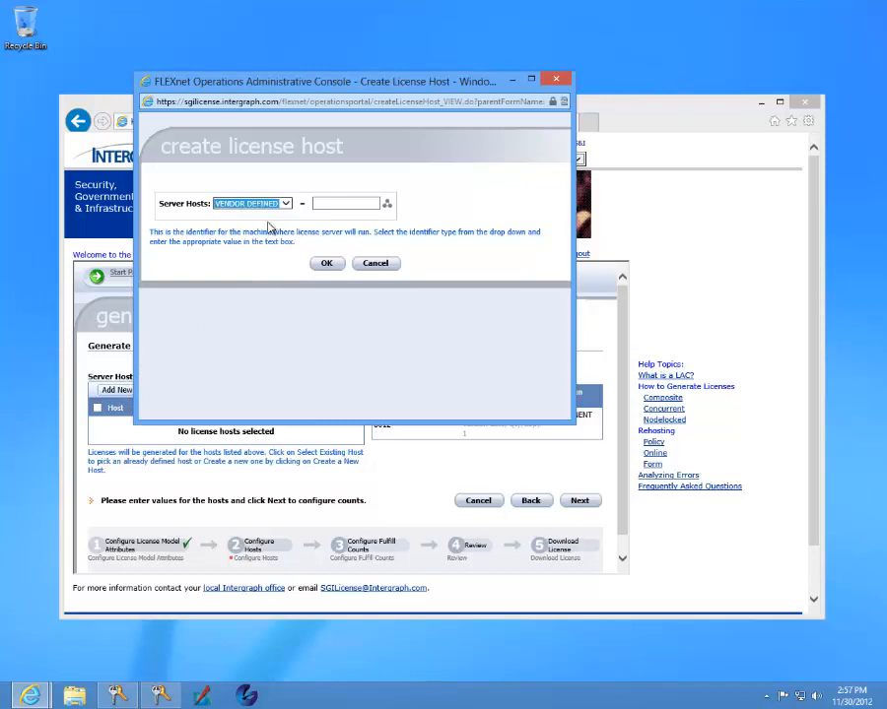
{"action": "left_click", "coordinate": [164, 699]}
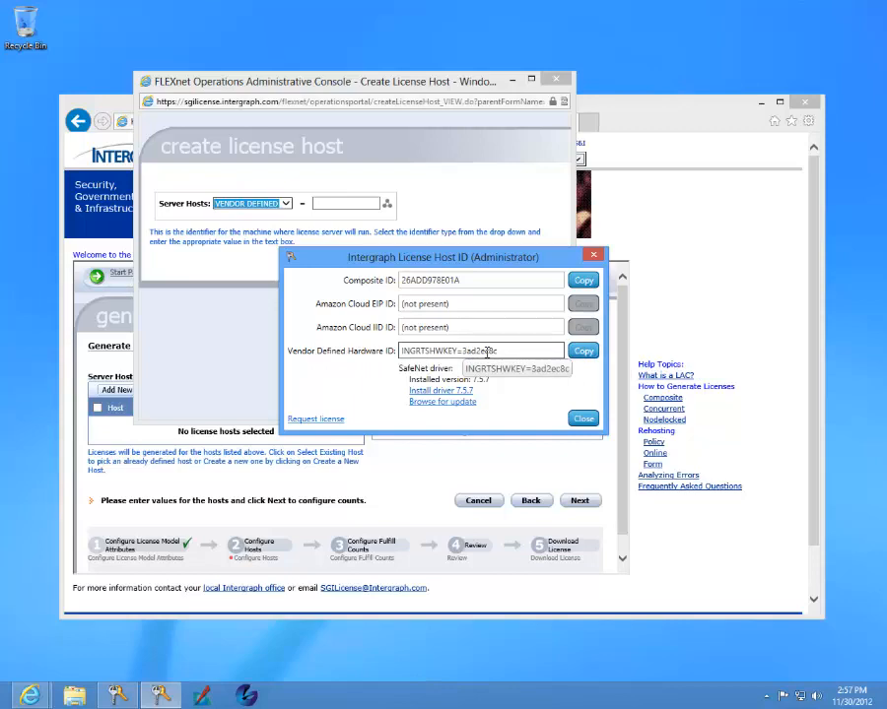
{"action": "left_click", "coordinate": [583, 418]}
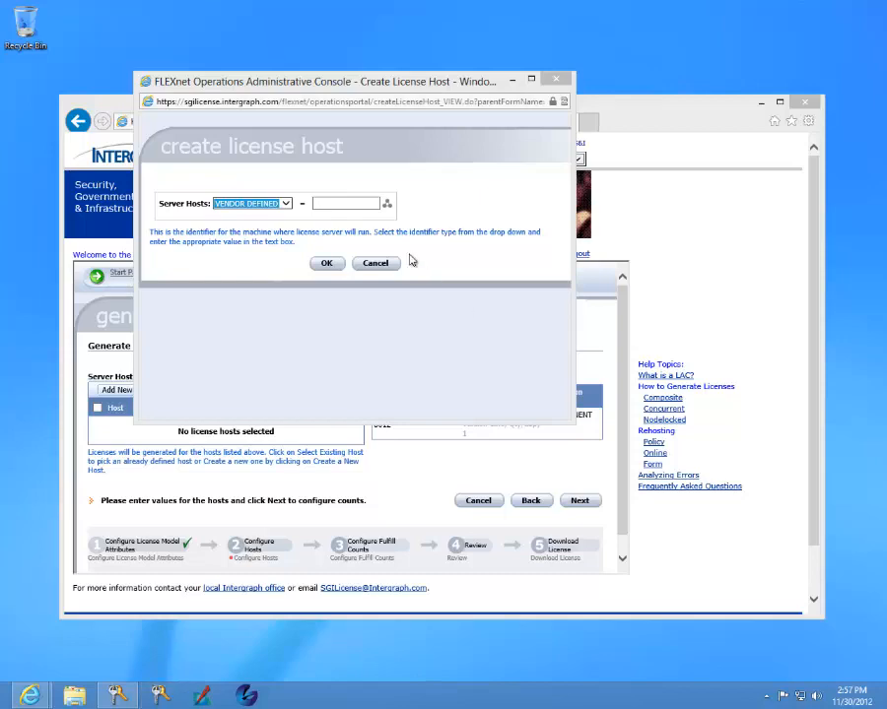
{"action": "left_click", "coordinate": [337, 203]}
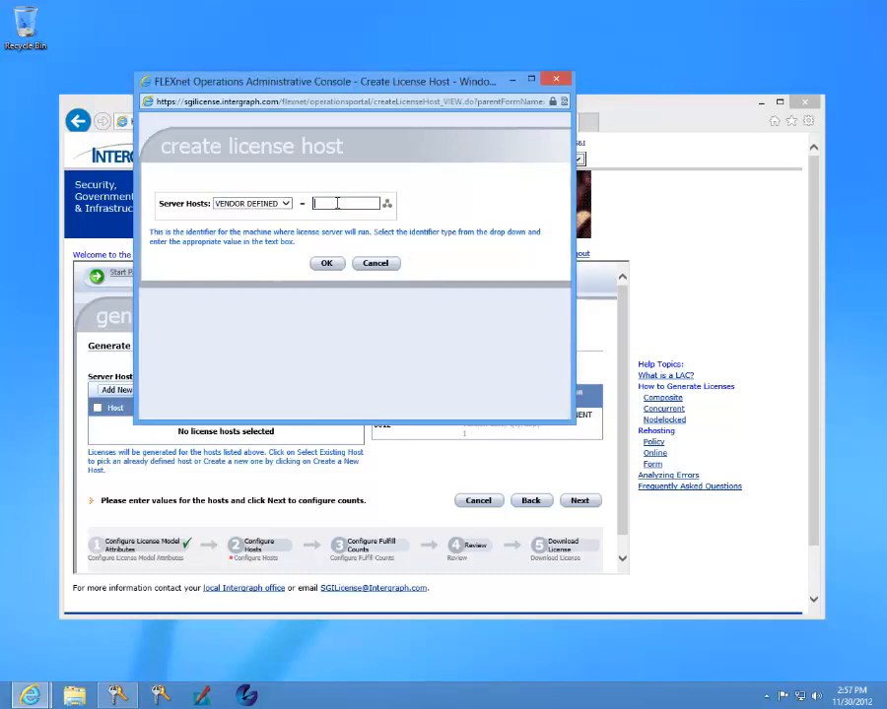
{"action": "key", "text": "ctrl+v"}
{"action": "left_click", "coordinate": [326, 263]}
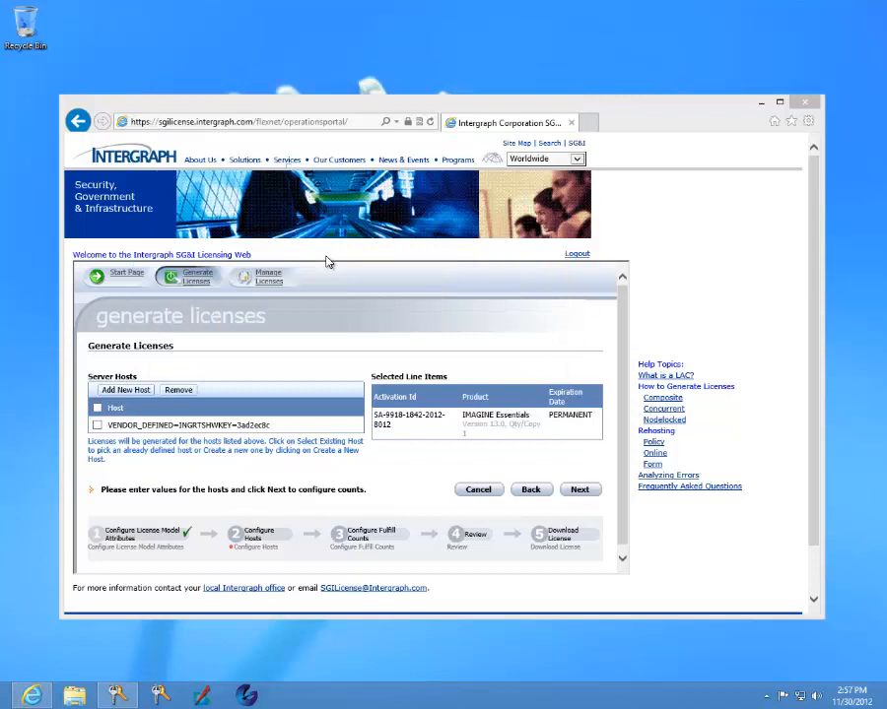
{"action": "left_click", "coordinate": [98, 425]}
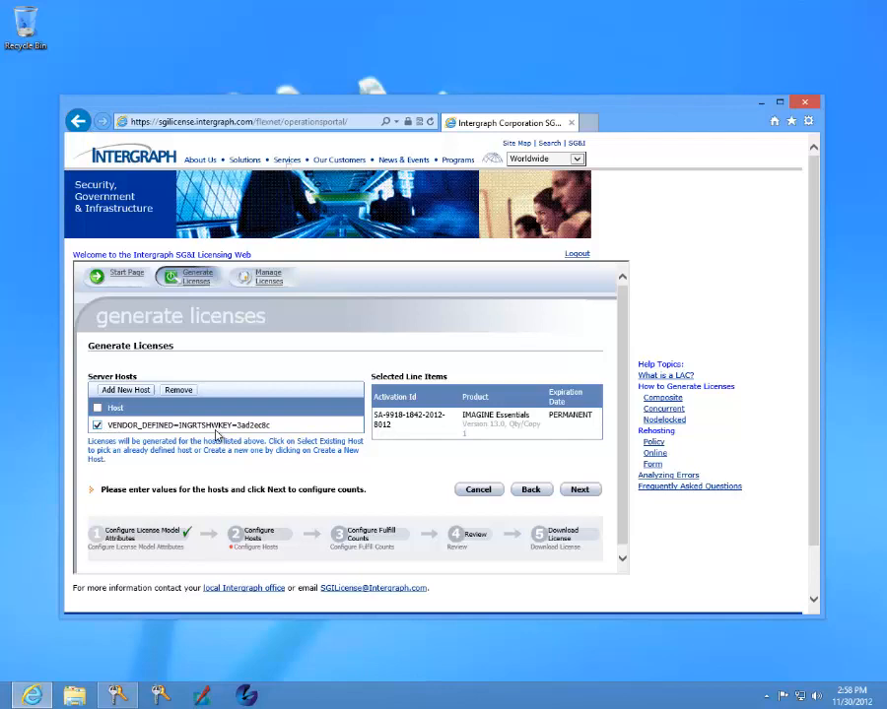
{"action": "left_click", "coordinate": [581, 491]}
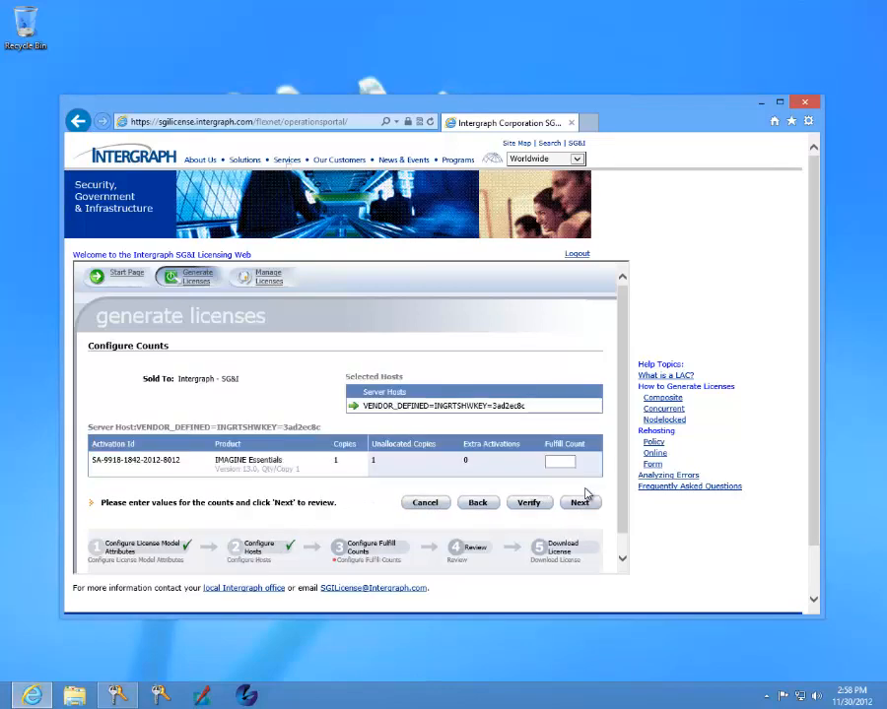
Step: Set the IMAGINE Essentials fulfill count to 1, verify the license and continue to the review
{"action": "left_click", "coordinate": [560, 461]}
{"action": "left_click", "coordinate": [529, 503]}
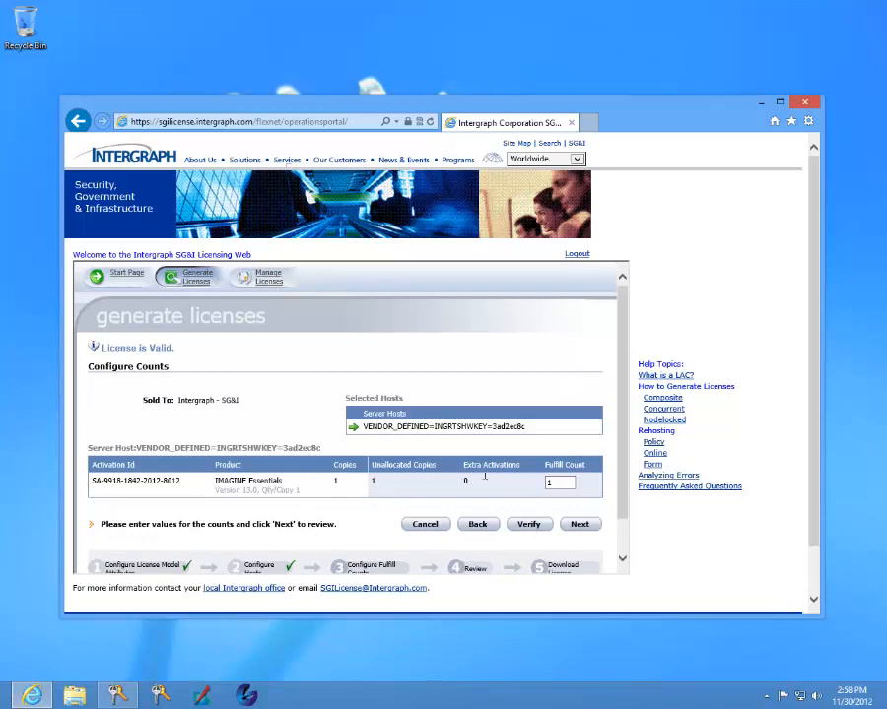
{"action": "triple_click", "coordinate": [119, 353]}
{"action": "left_click", "coordinate": [231, 359]}
{"action": "left_click", "coordinate": [581, 526]}
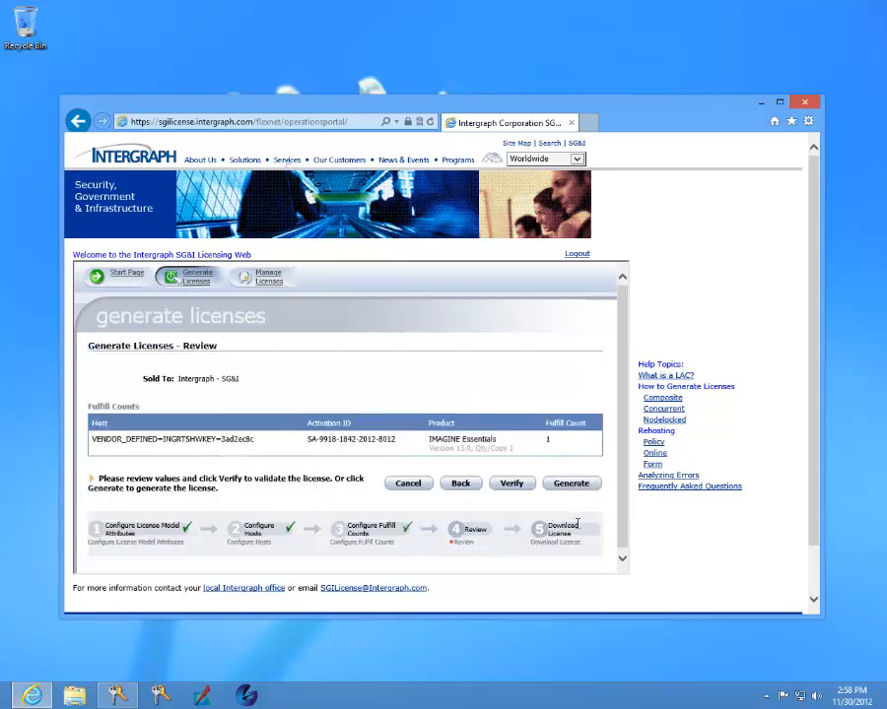
Step: Generate the reviewed license and request the concurrent IMAGINE Essentials license as a file from the license summary
{"action": "left_click", "coordinate": [568, 486]}
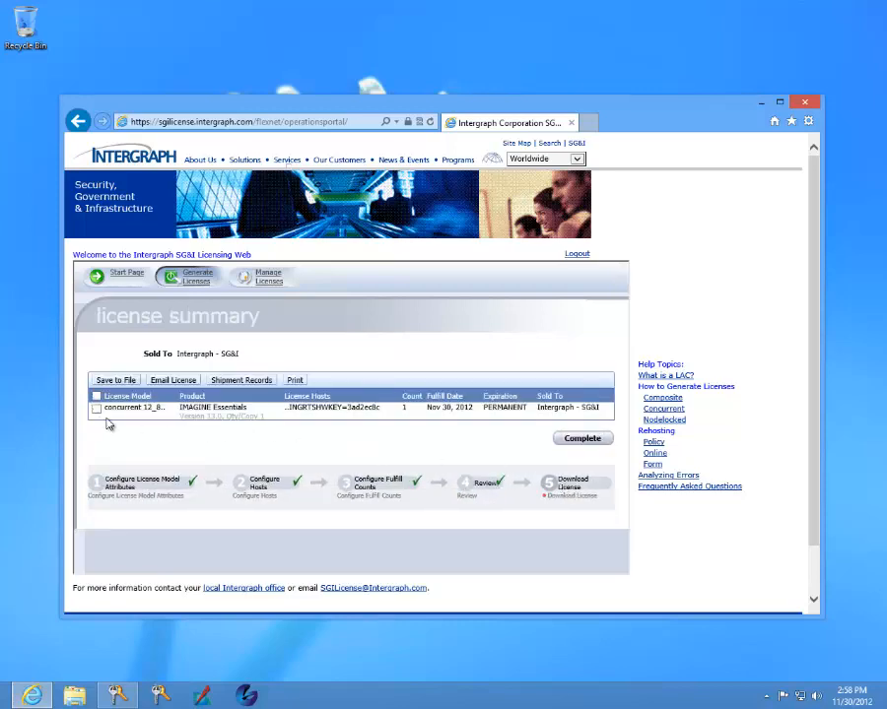
{"action": "left_click", "coordinate": [97, 410]}
{"action": "left_click", "coordinate": [119, 382]}
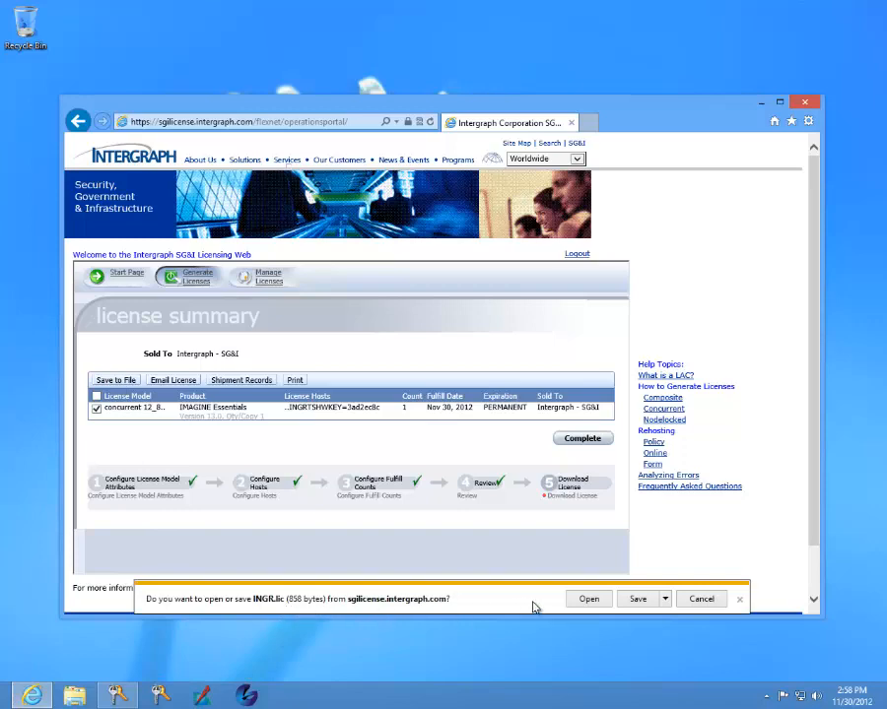
Step: Choose a custom save location for the license file, creating and opening a new folder named Temp on Local Disk (C:)
{"action": "left_click", "coordinate": [666, 599]}
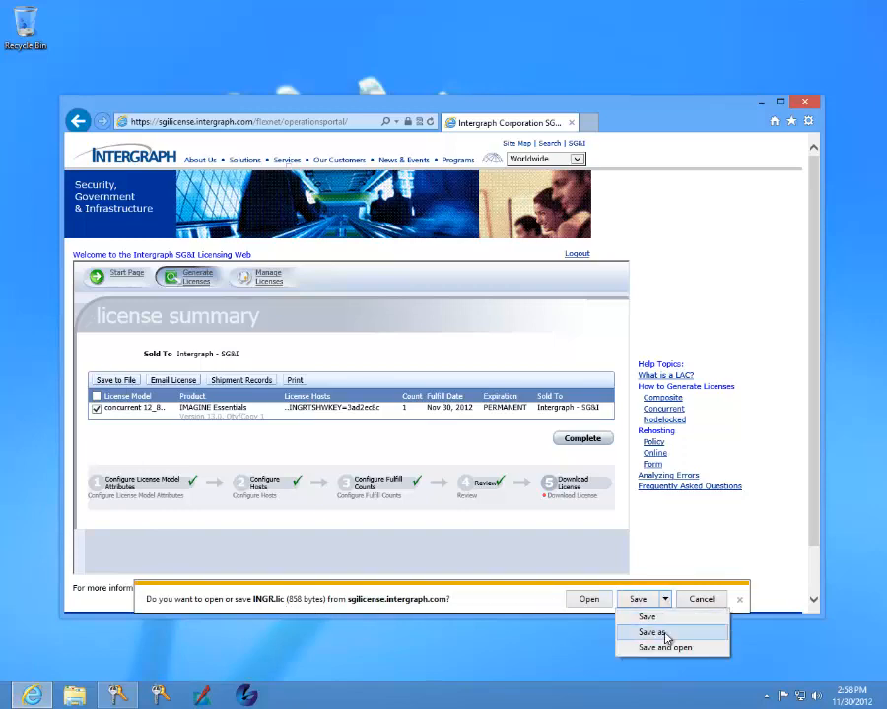
{"action": "left_click", "coordinate": [666, 638]}
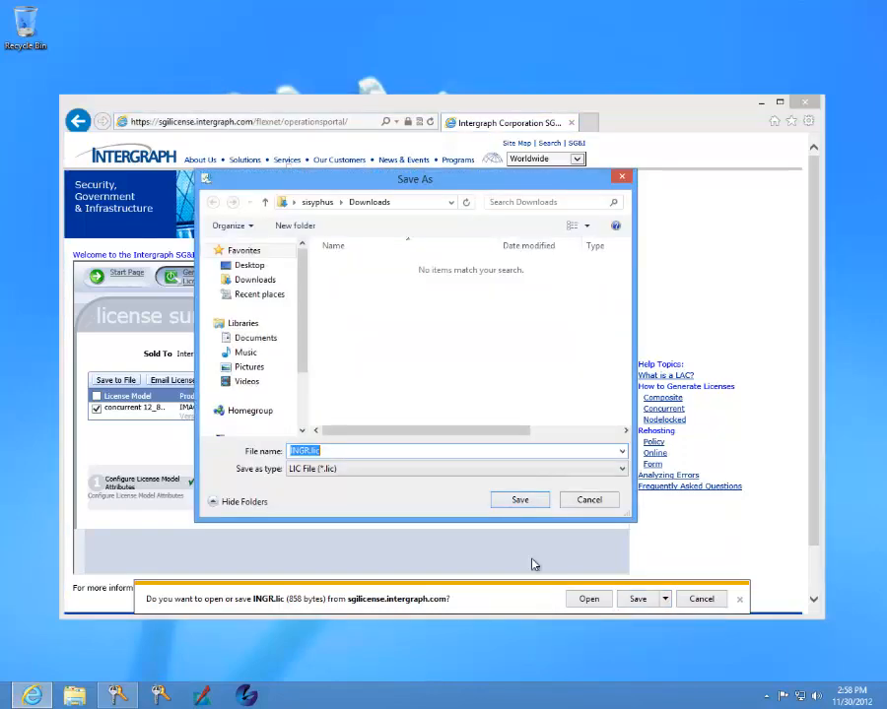
{"action": "scroll", "coordinate": [301, 391], "scroll_direction": "down", "scroll_amount": 3}
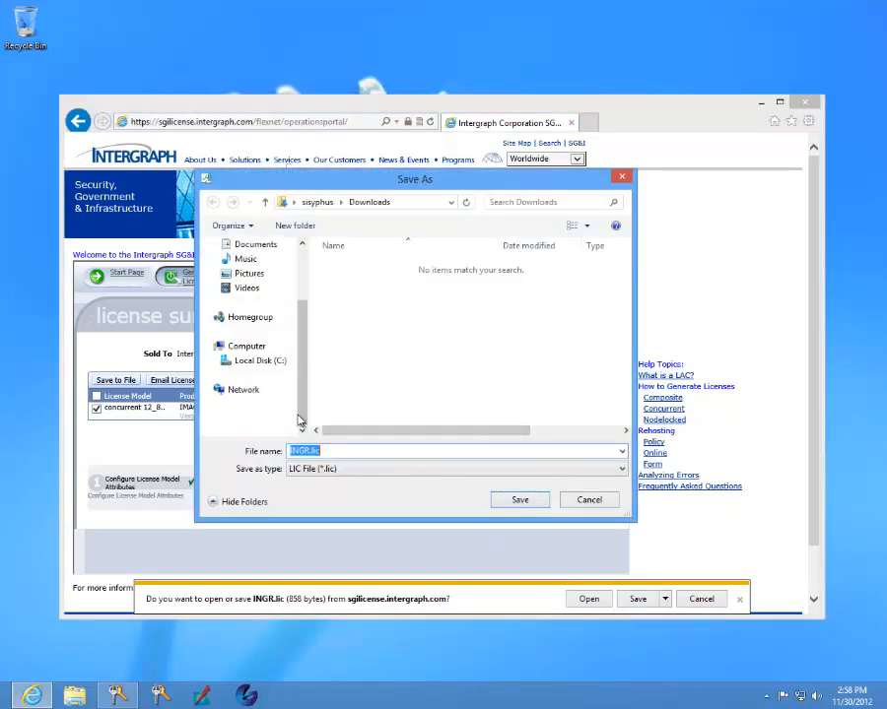
{"action": "left_click", "coordinate": [255, 362]}
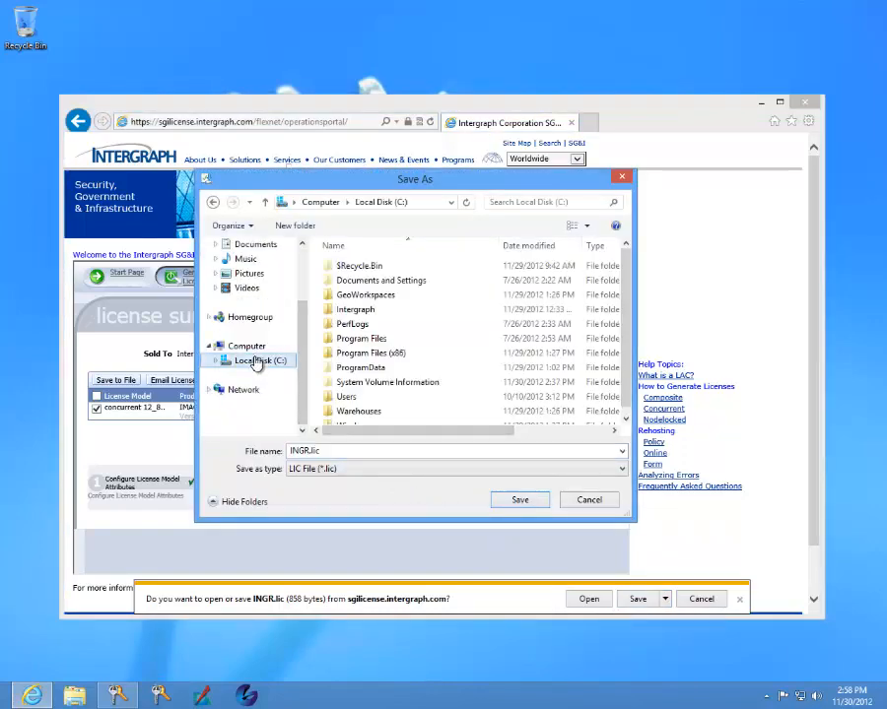
{"action": "left_click", "coordinate": [307, 229]}
{"action": "type", "text": "Temp"}
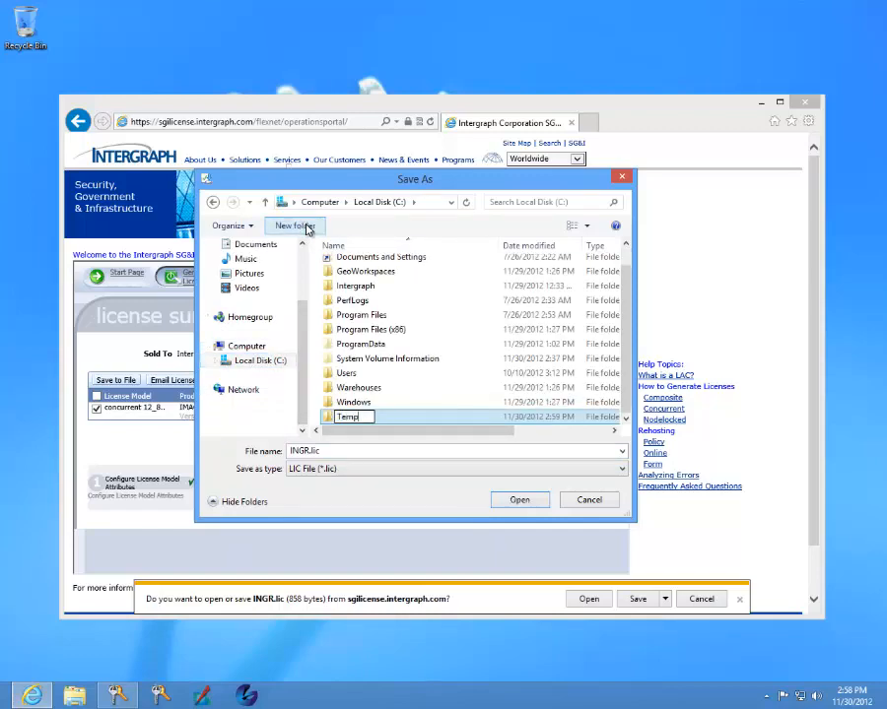
{"action": "key", "text": "Return"}
{"action": "key", "text": "Return"}
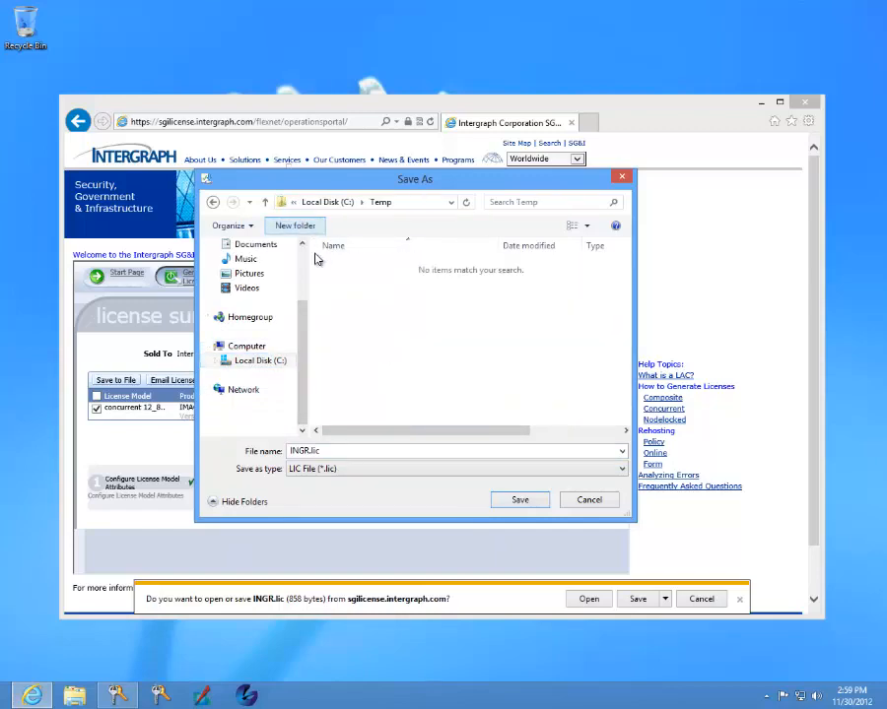
Step: Save the license file as Imagine_essentials_concurrent.lic, dismiss the download notification and close the browser
{"action": "double_click", "coordinate": [311, 450]}
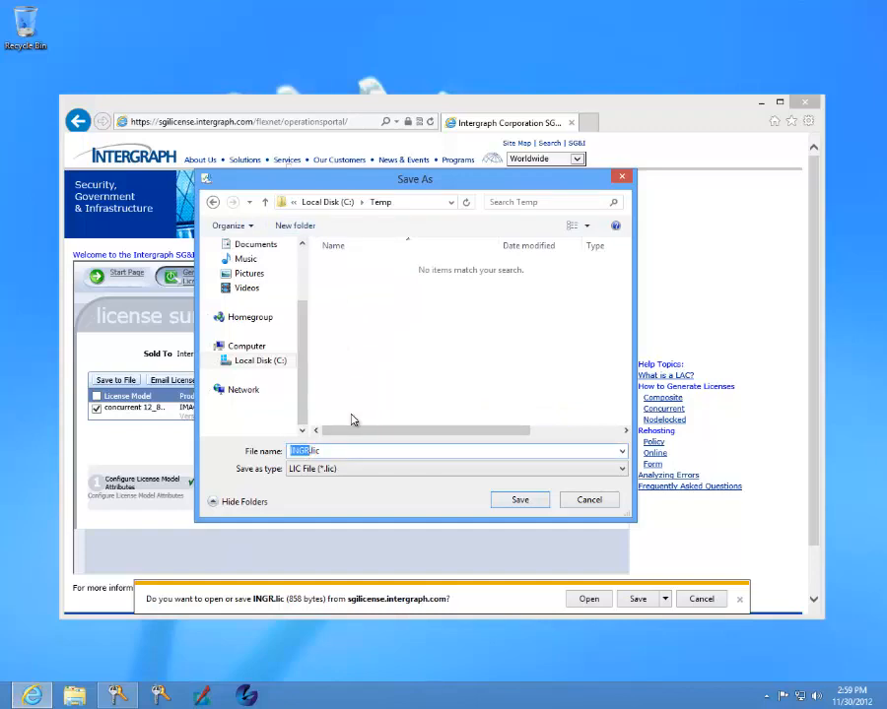
{"action": "type", "text": "Imagine_essentials_concurrent"}
{"action": "left_click", "coordinate": [519, 499]}
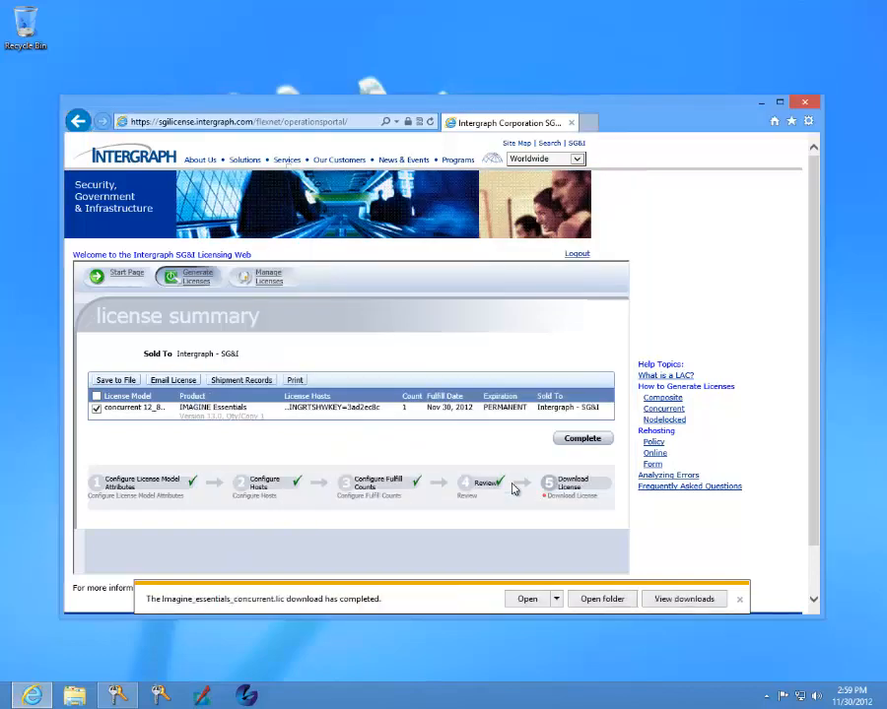
{"action": "left_click", "coordinate": [741, 600]}
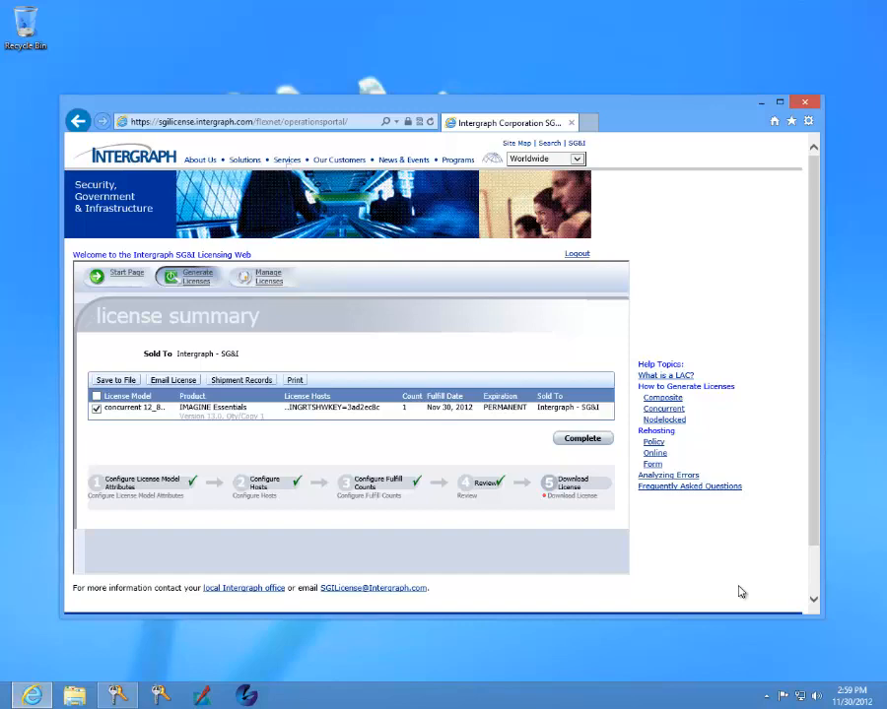
{"action": "left_click", "coordinate": [804, 105]}
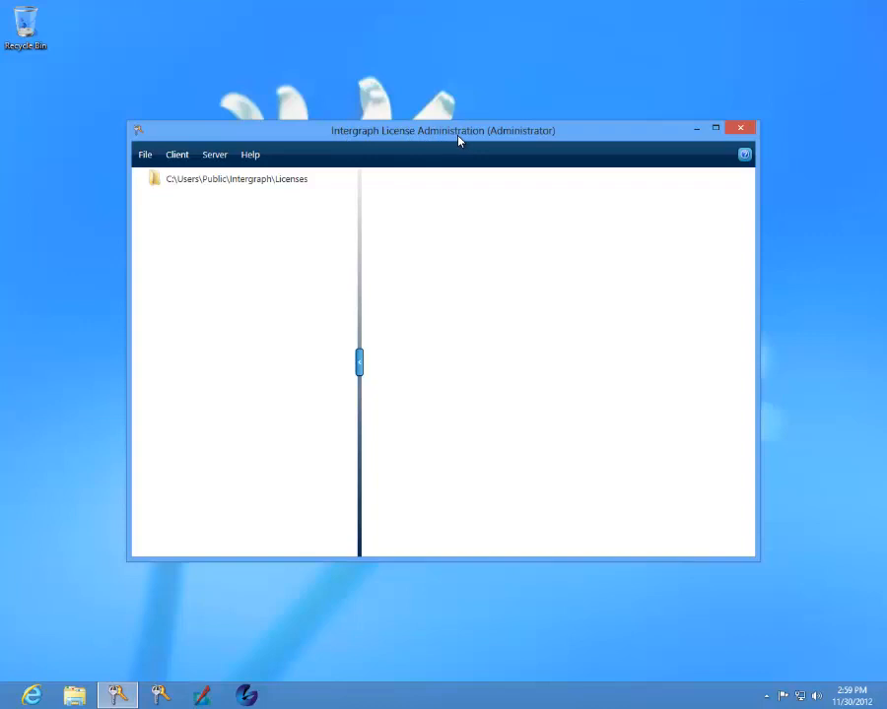
Step: Import Imagine_essentials_concurrent.lic from C:\Temp into Intergraph License Administration and expand the local server's license list
{"action": "left_click", "coordinate": [145, 157]}
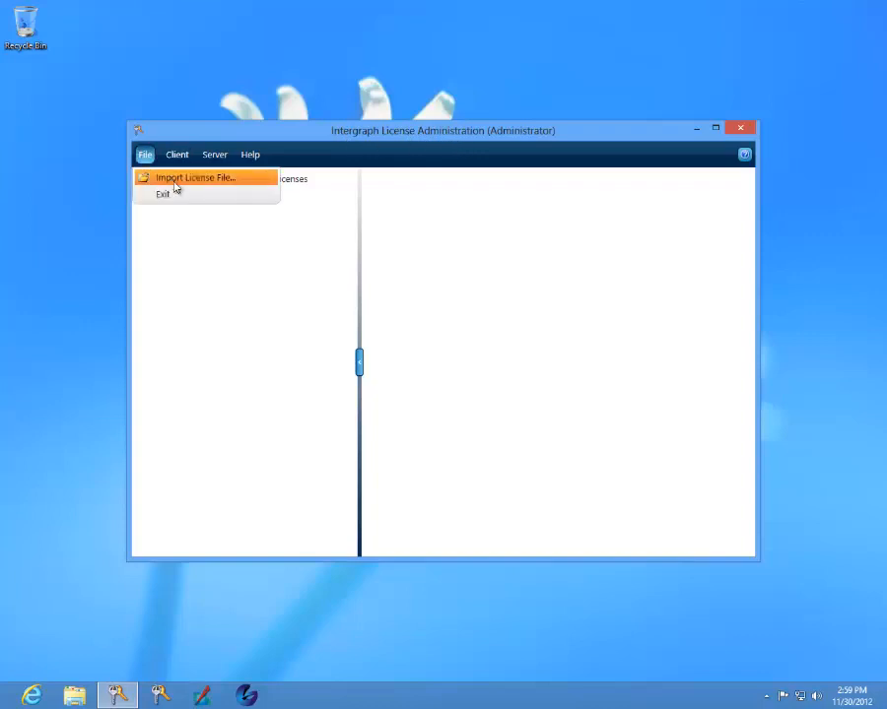
{"action": "left_click", "coordinate": [175, 185]}
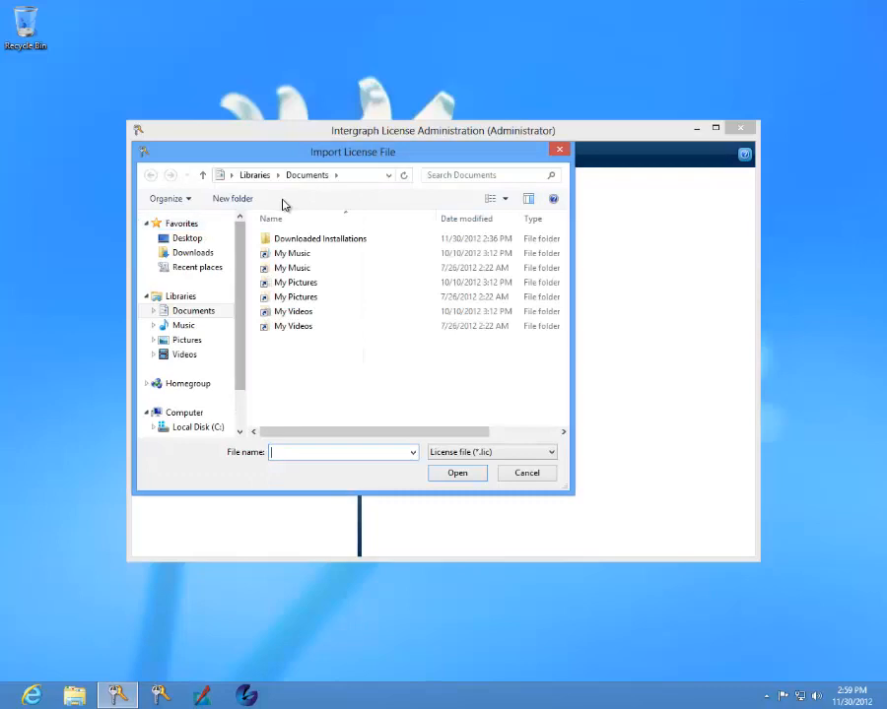
{"action": "left_click", "coordinate": [215, 427]}
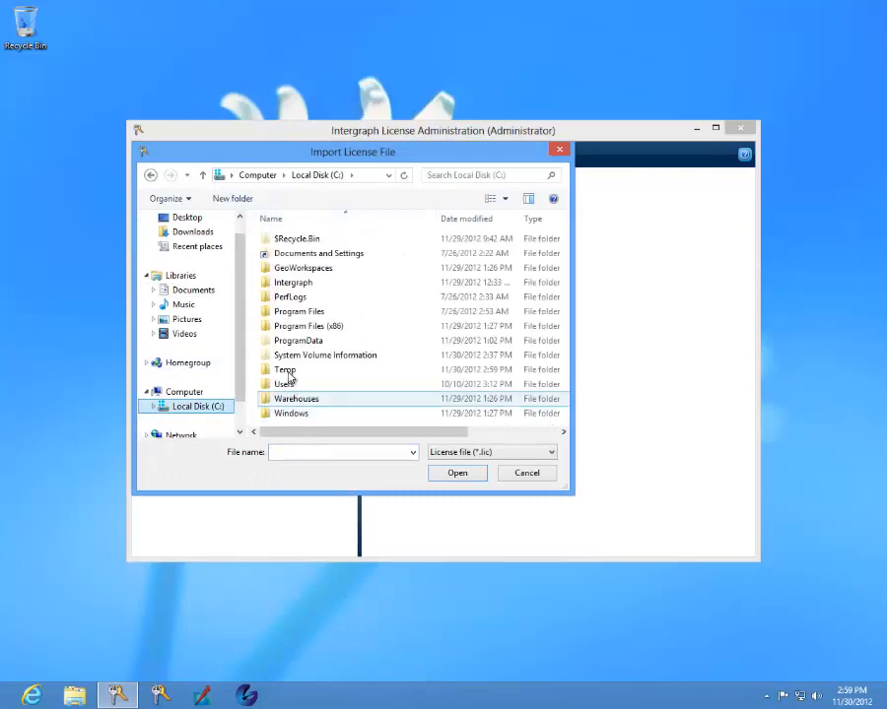
{"action": "double_click", "coordinate": [290, 371]}
{"action": "left_click", "coordinate": [294, 241]}
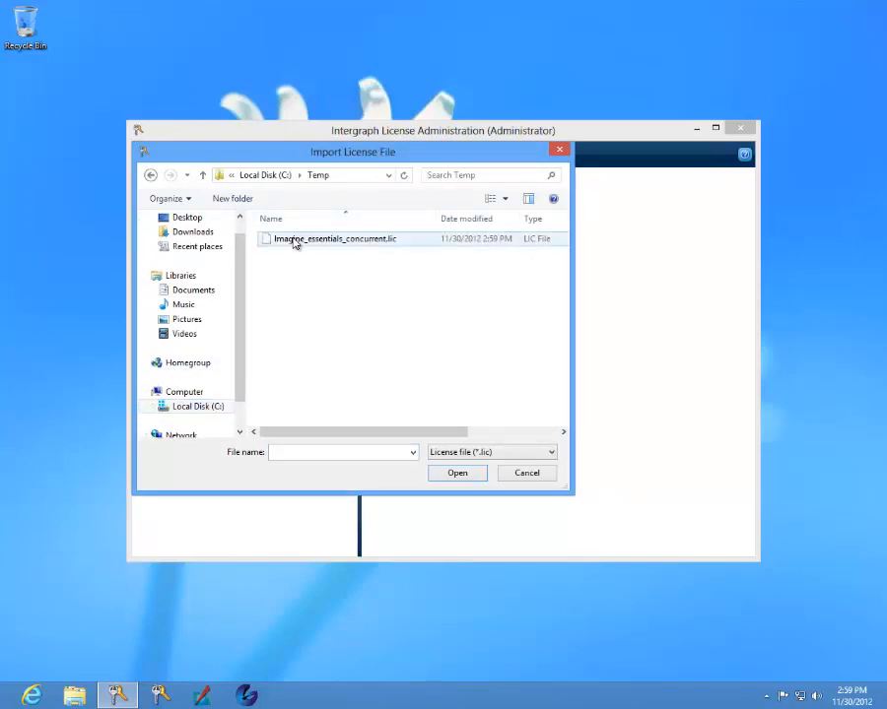
{"action": "left_click", "coordinate": [459, 477]}
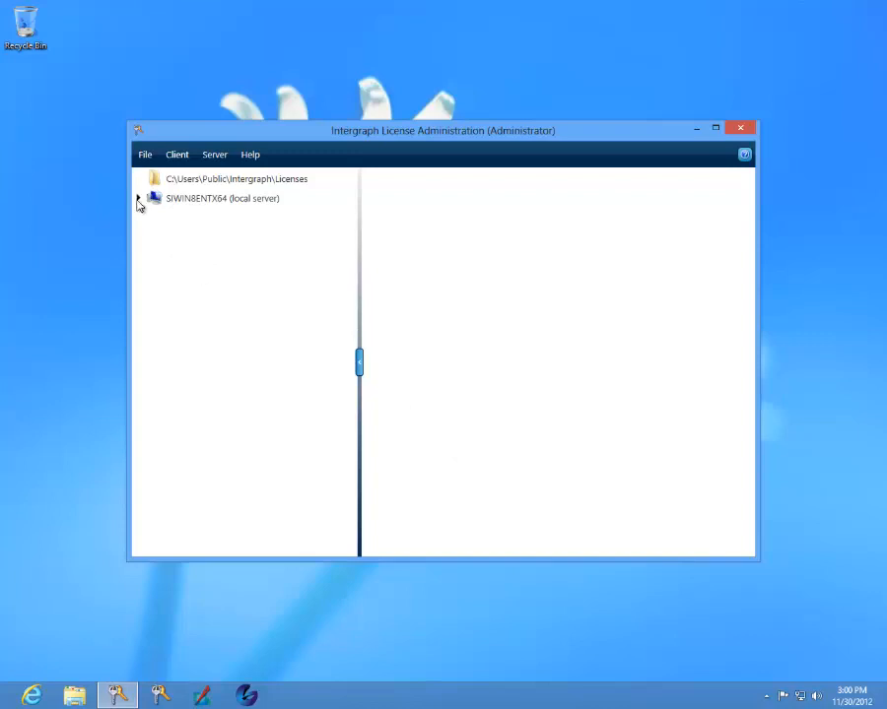
{"action": "left_click", "coordinate": [141, 201]}
{"action": "left_click", "coordinate": [140, 199]}
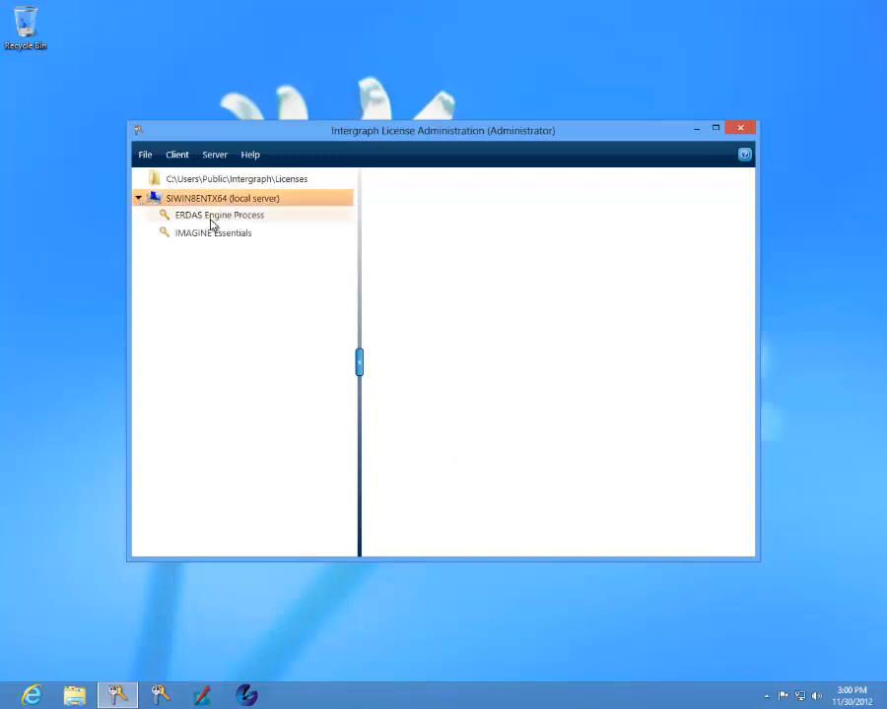